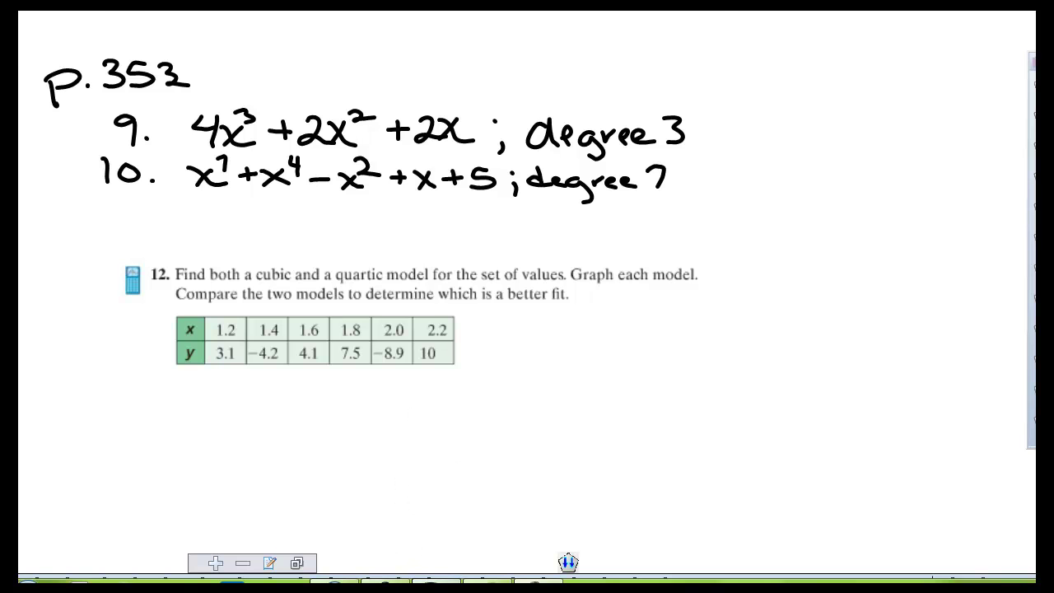
- Open the STAT PLOTS menu on the emulated TI-84, showing Plot1 On and Plot2, Plot3 Off
{"action": "left_click", "coordinate": [416, 579]}
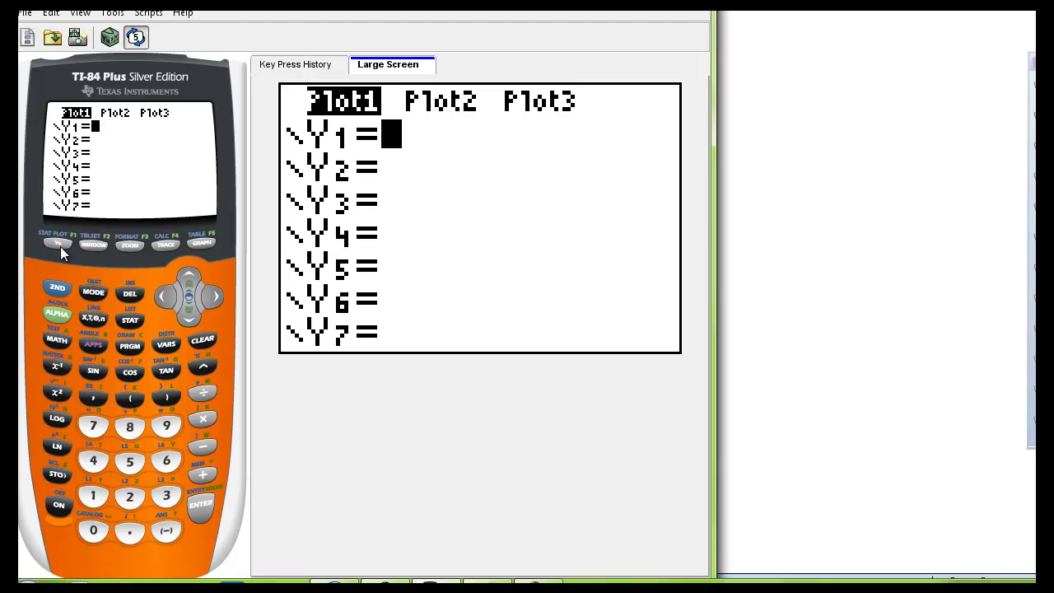
{"action": "left_click", "coordinate": [57, 287]}
{"action": "left_click", "coordinate": [54, 243]}
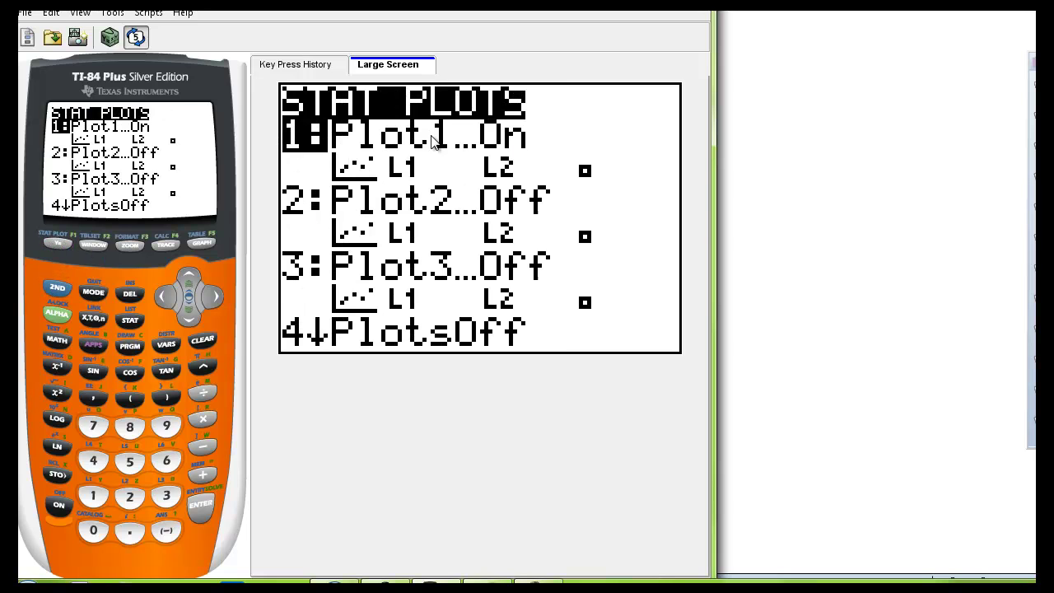
- Set Plot1 On as a scatter plot with Xlist L1 and Ylist L2
{"action": "left_click", "coordinate": [201, 509]}
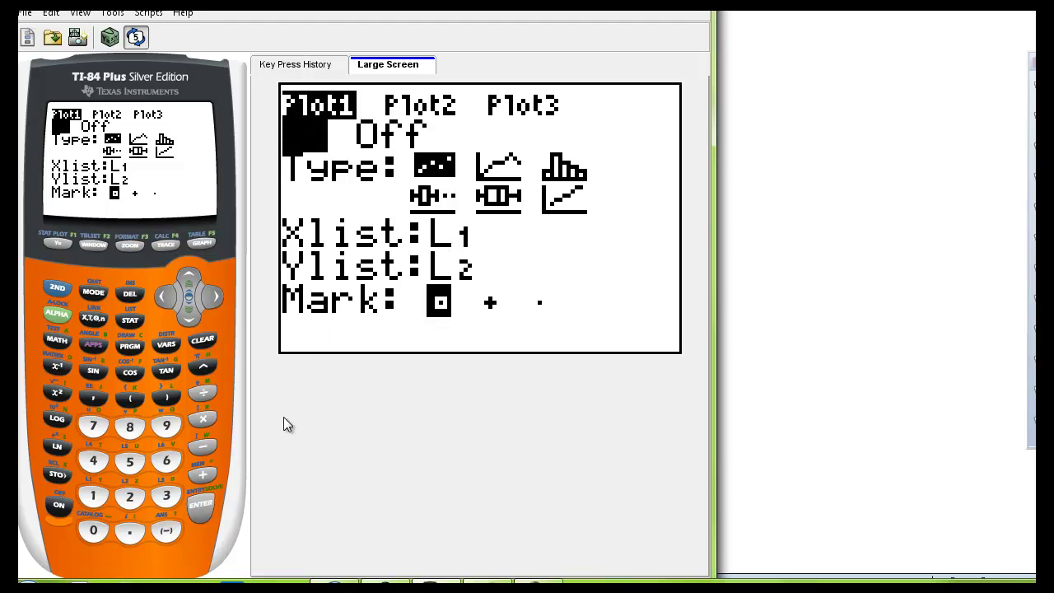
{"action": "left_click", "coordinate": [190, 324]}
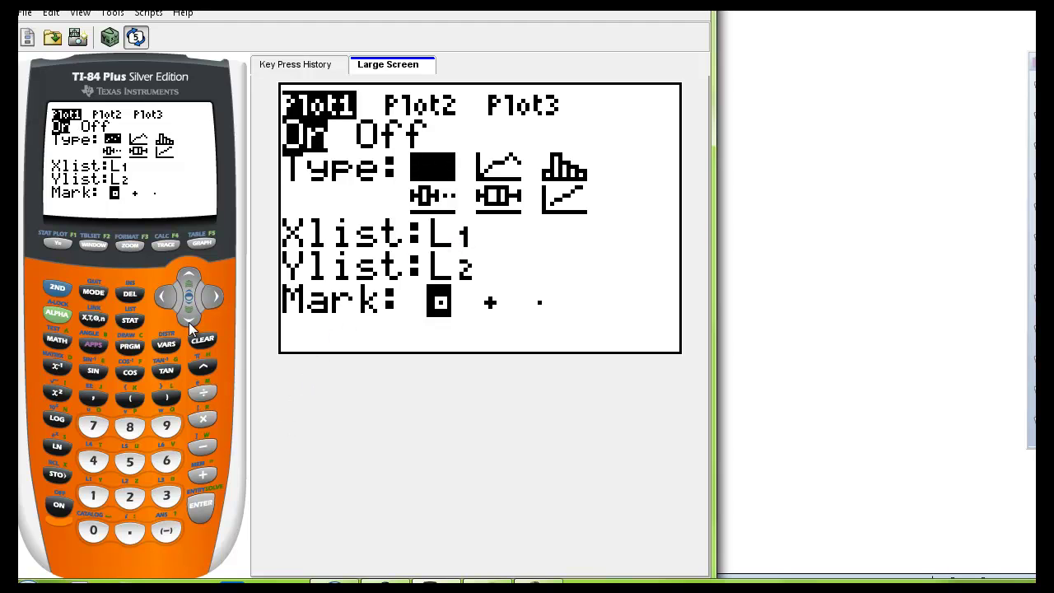
{"action": "left_click", "coordinate": [190, 323]}
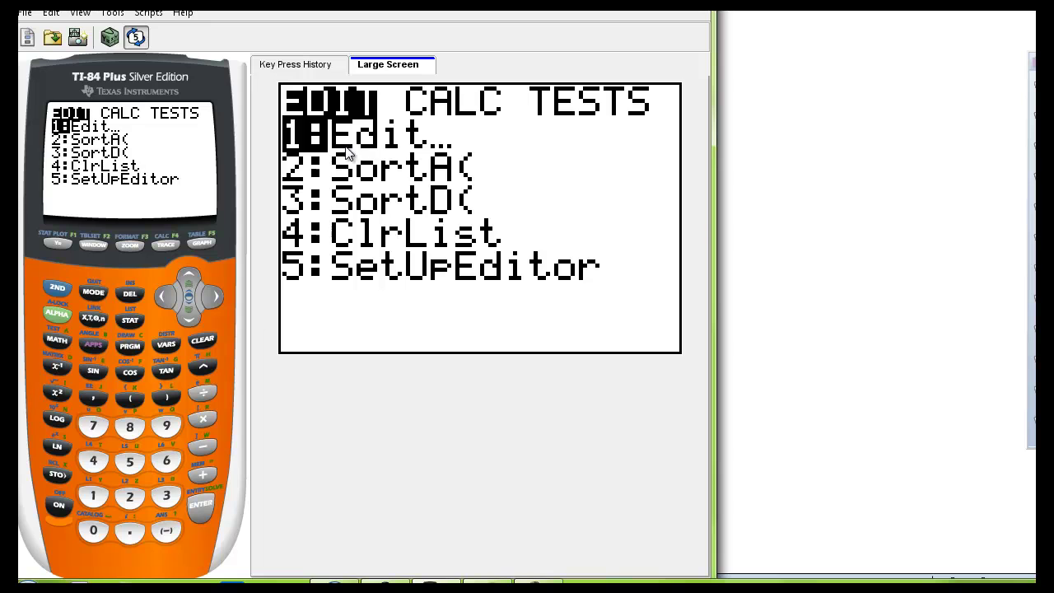
- Open the list editor to check L1 (1.2 to 2.2) and L2 (3.1, -4.2, 4.1, 7.5, -8.9, 10)
{"action": "left_click", "coordinate": [201, 504]}
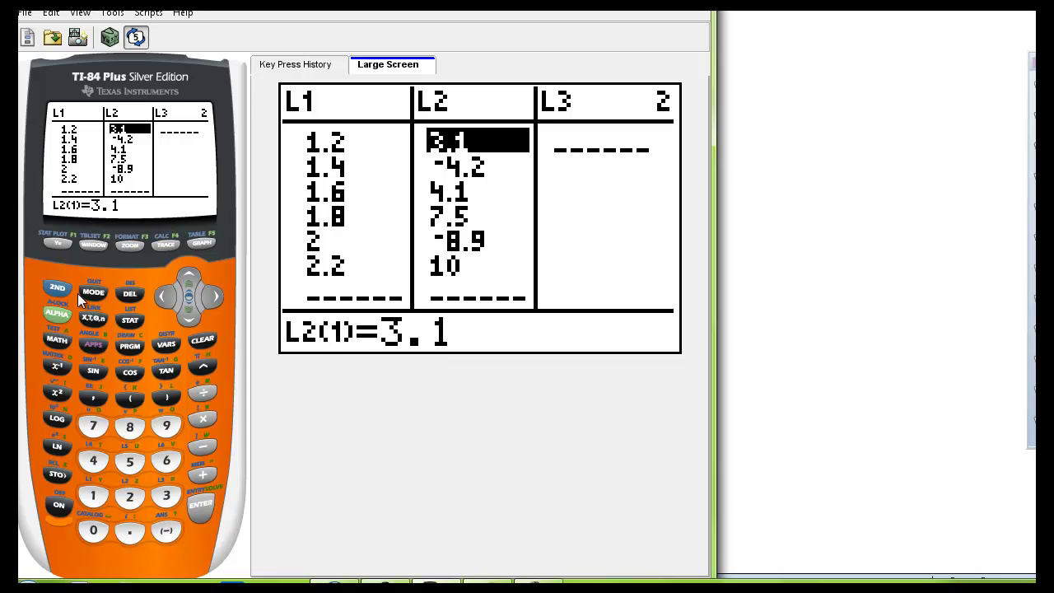
- Start a CubicReg command from STAT CALC with lists L1 and L2
{"action": "left_click", "coordinate": [130, 321]}
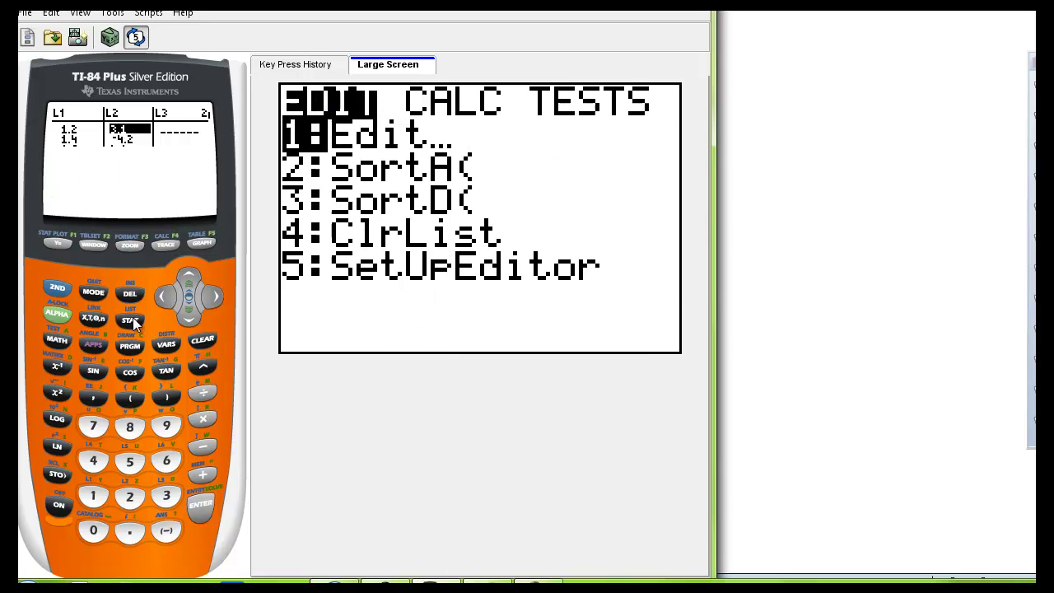
{"action": "left_click", "coordinate": [215, 301]}
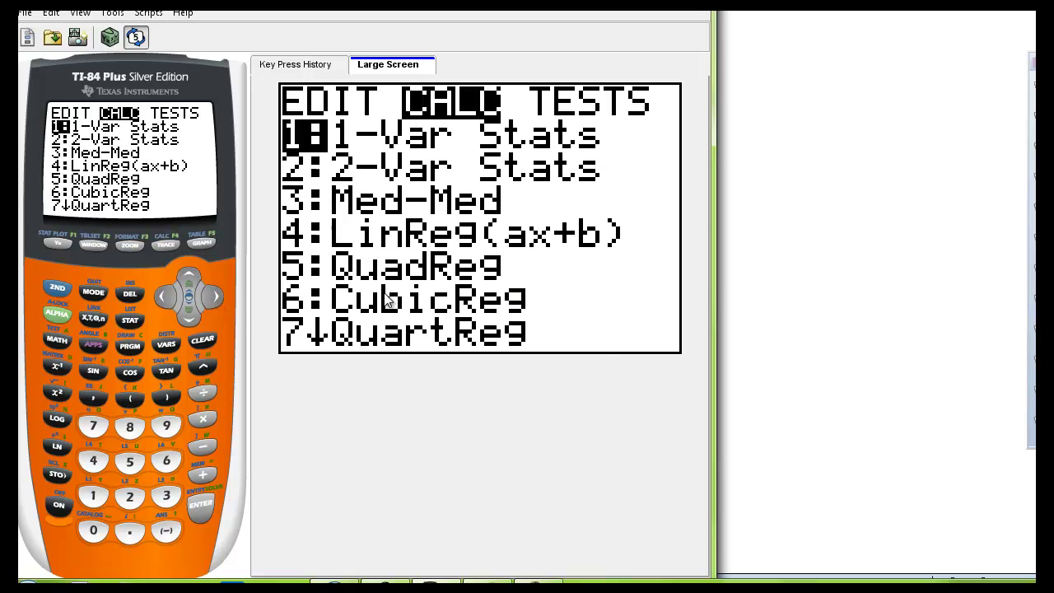
{"action": "left_click", "coordinate": [167, 462]}
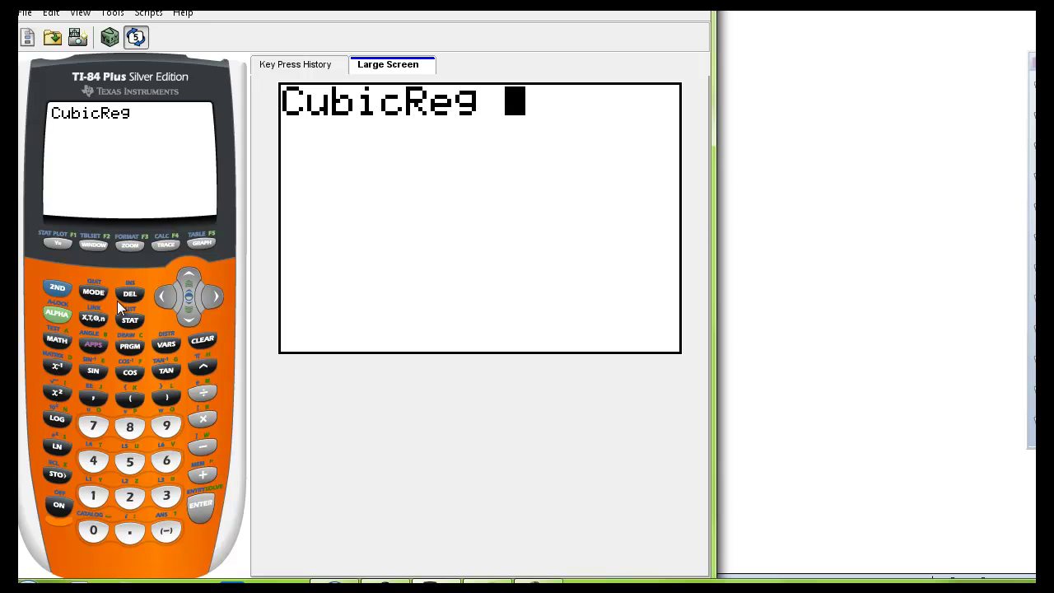
{"action": "left_click", "coordinate": [58, 288]}
{"action": "left_click", "coordinate": [93, 497]}
{"action": "left_click", "coordinate": [105, 397]}
{"action": "left_click", "coordinate": [58, 288]}
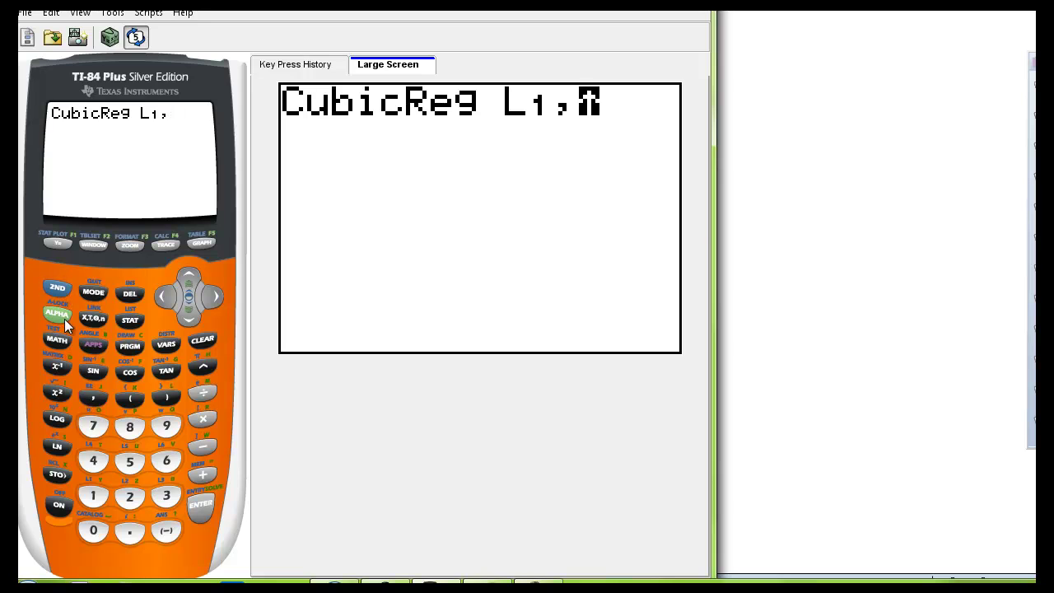
{"action": "left_click", "coordinate": [127, 495]}
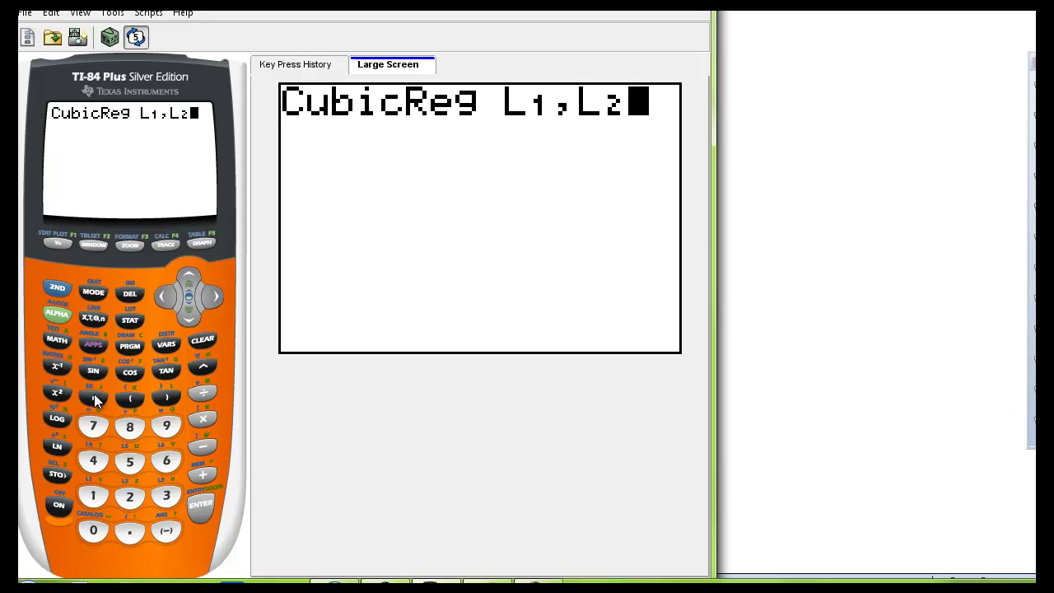
{"action": "left_click", "coordinate": [94, 396]}
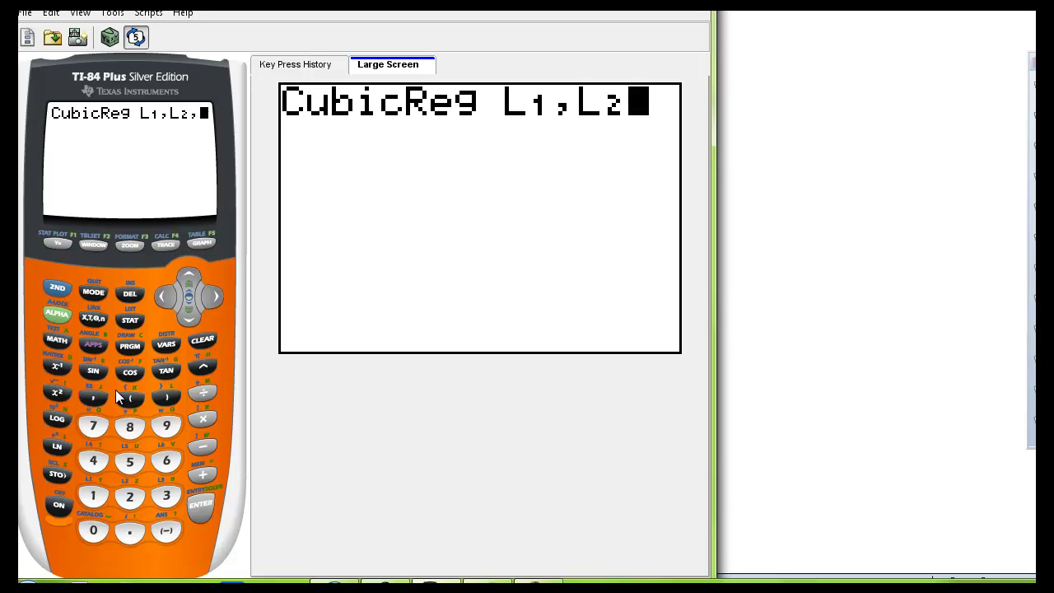
- Store the cubic in Y1 and run it, giving a=62.26851852 and d=-248.5222222
{"action": "left_click", "coordinate": [169, 344]}
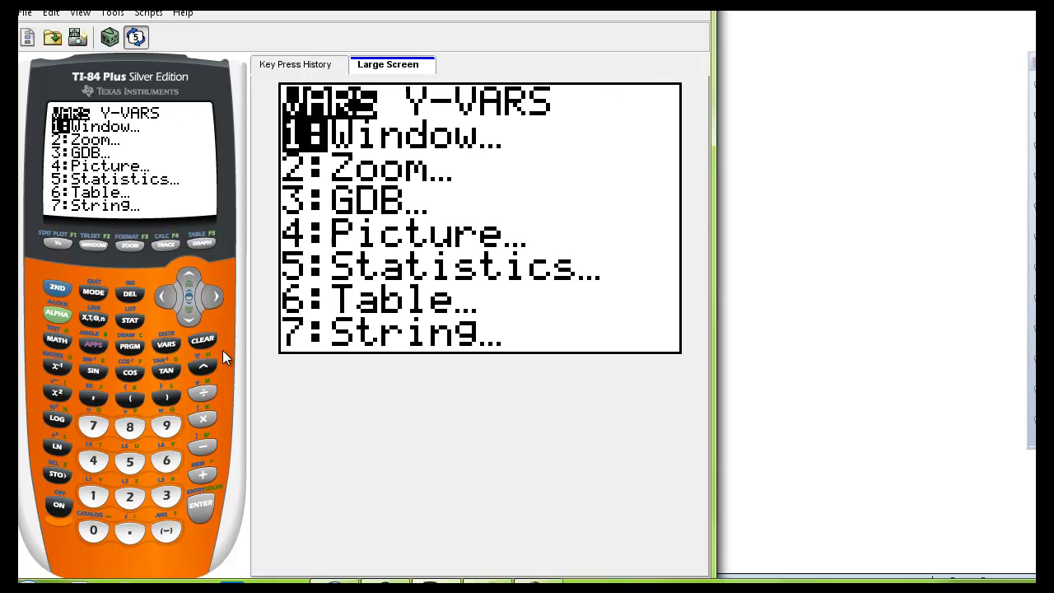
{"action": "left_click", "coordinate": [213, 301]}
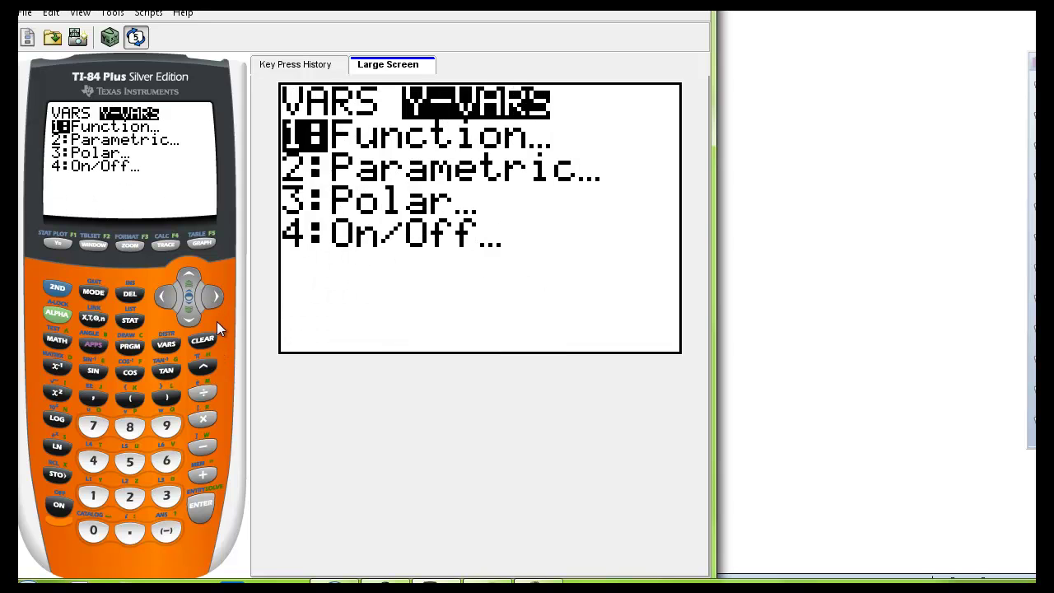
{"action": "left_click", "coordinate": [203, 509]}
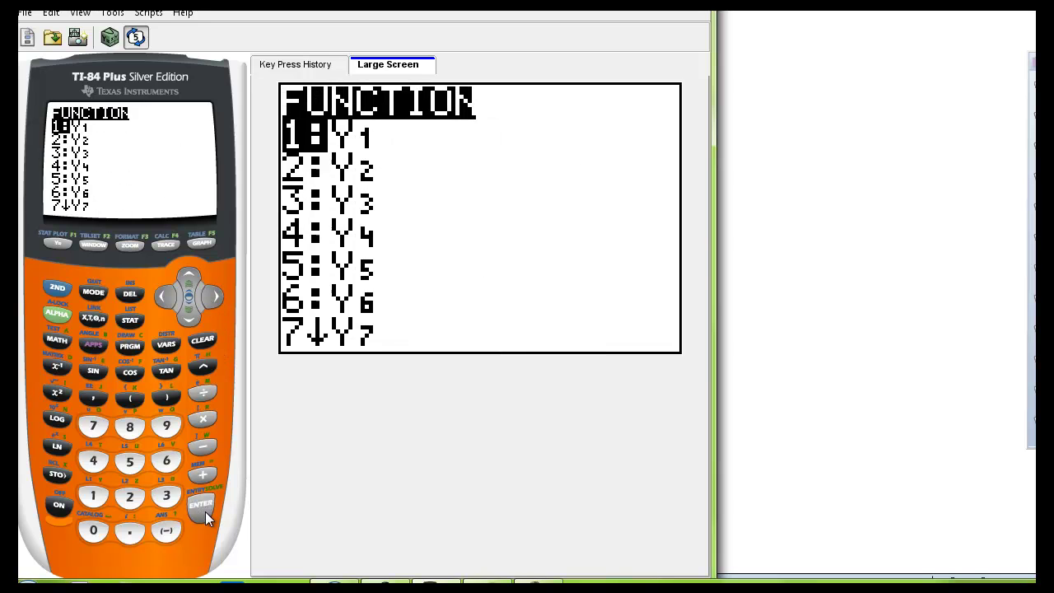
{"action": "left_click", "coordinate": [204, 509]}
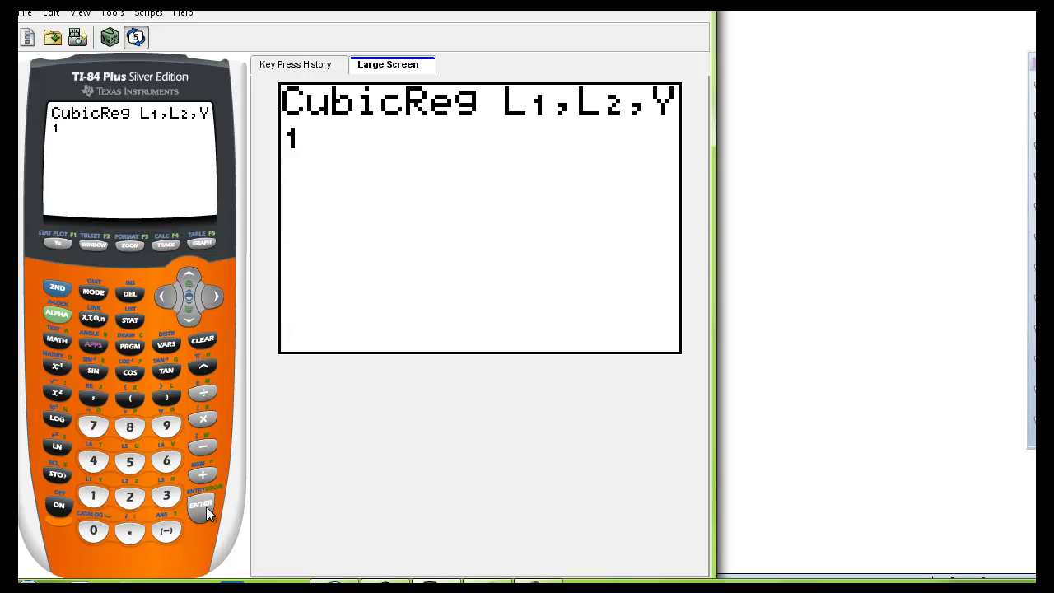
{"action": "left_click", "coordinate": [206, 505]}
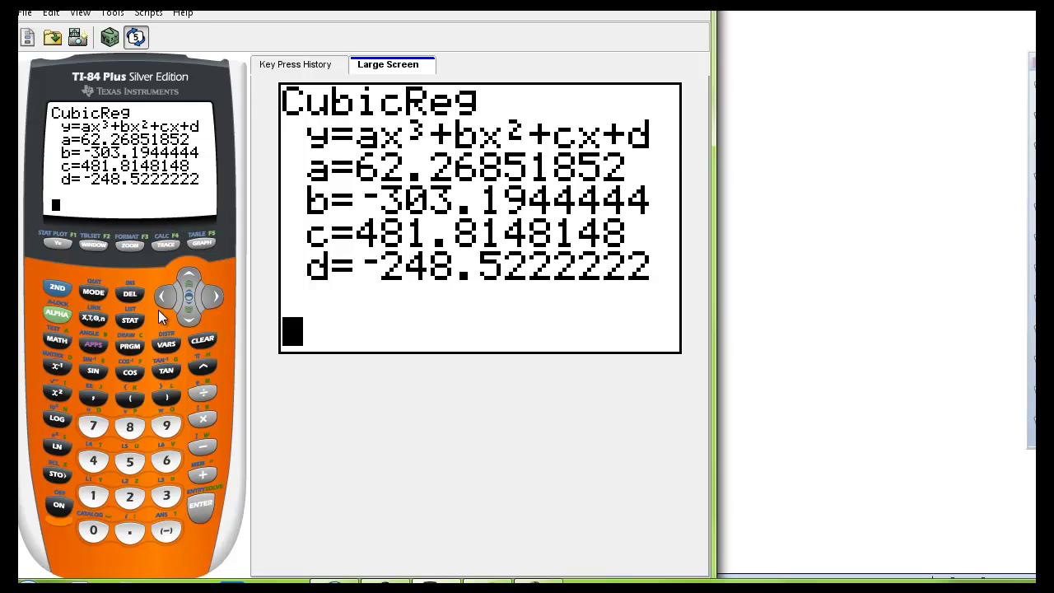
- Graph the cubic over the scatter plot with ZoomStat, then view its Y1 equation
{"action": "left_click", "coordinate": [128, 242]}
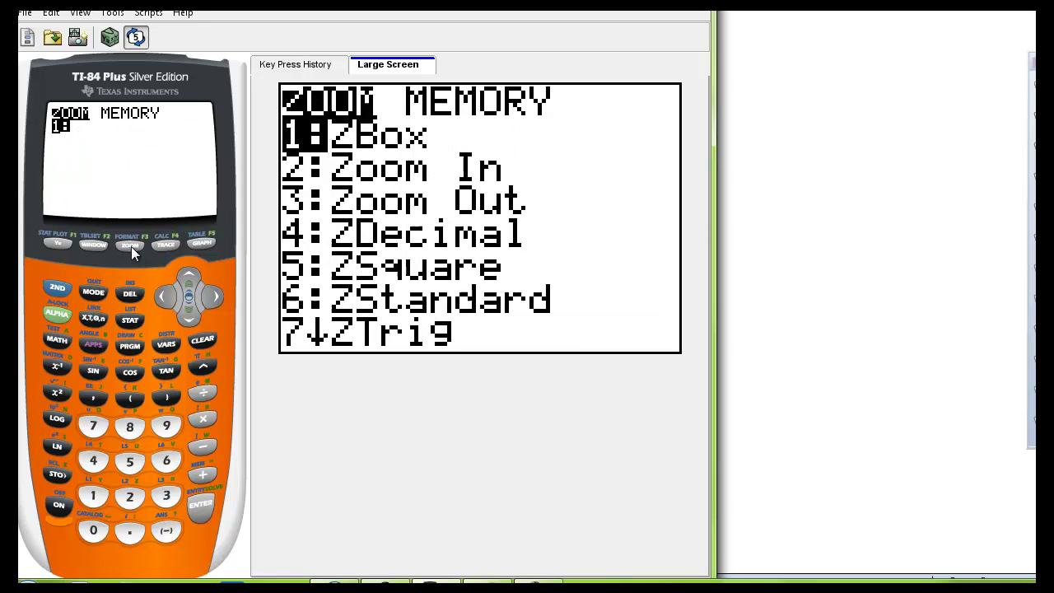
{"action": "left_click", "coordinate": [166, 428]}
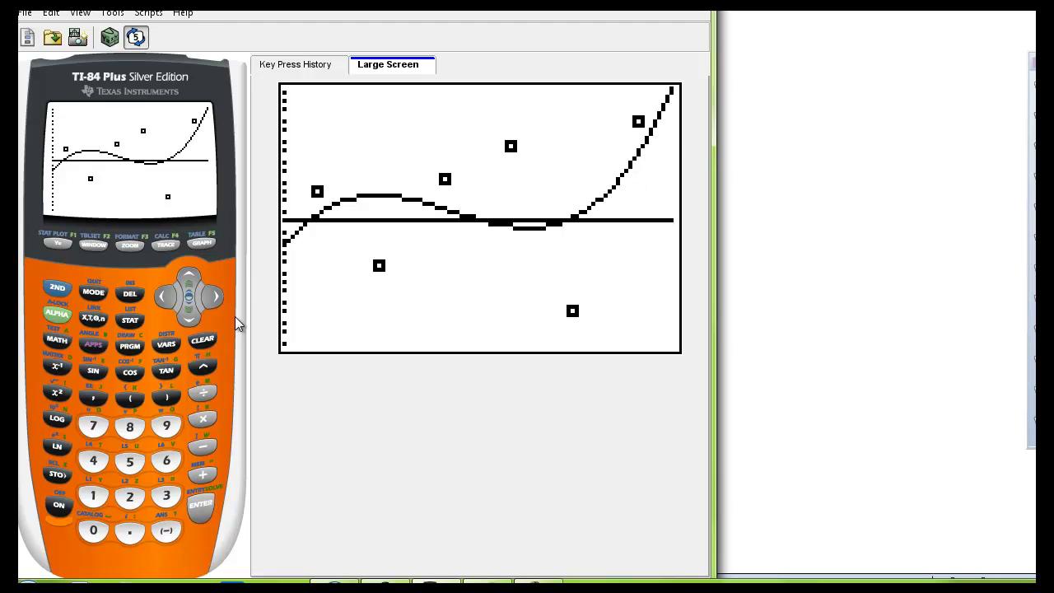
{"action": "left_click", "coordinate": [61, 244]}
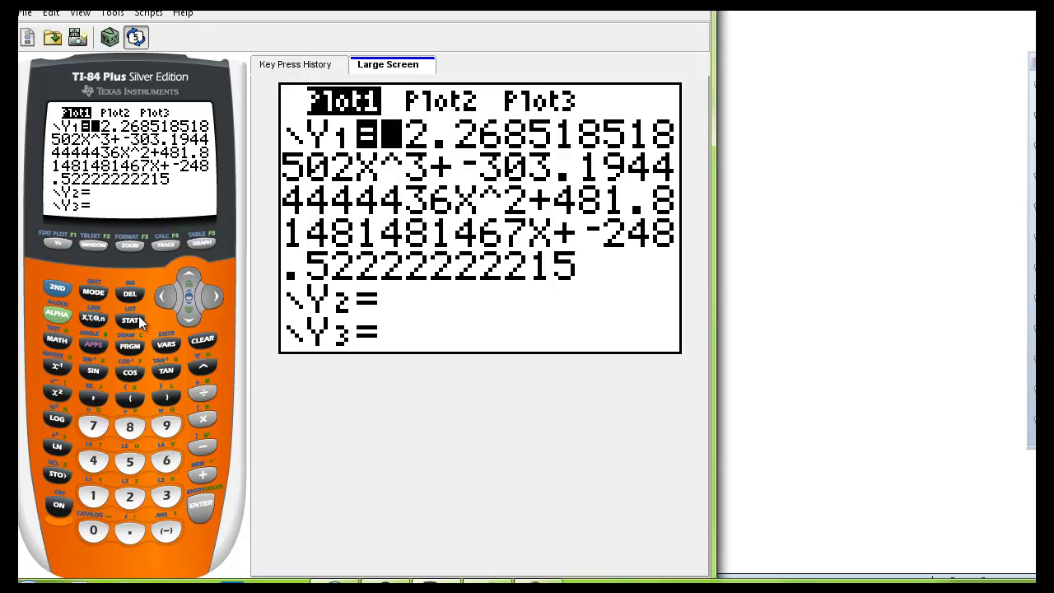
- Clear the cubic equation from Y1 and pick QuartReg from STAT CALC
{"action": "left_click", "coordinate": [207, 342]}
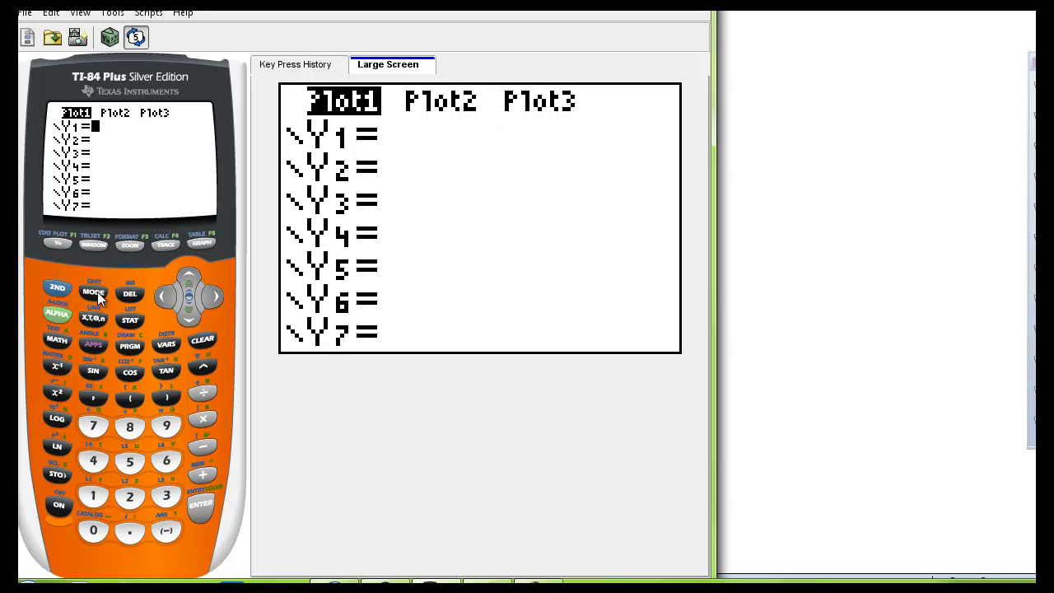
{"action": "left_click", "coordinate": [129, 323]}
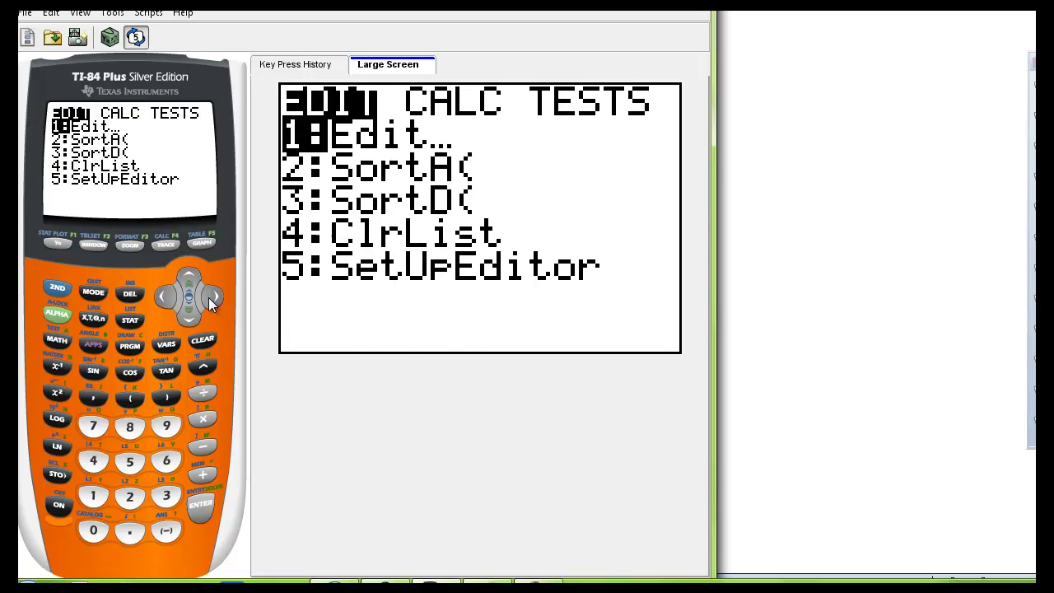
{"action": "left_click", "coordinate": [212, 300]}
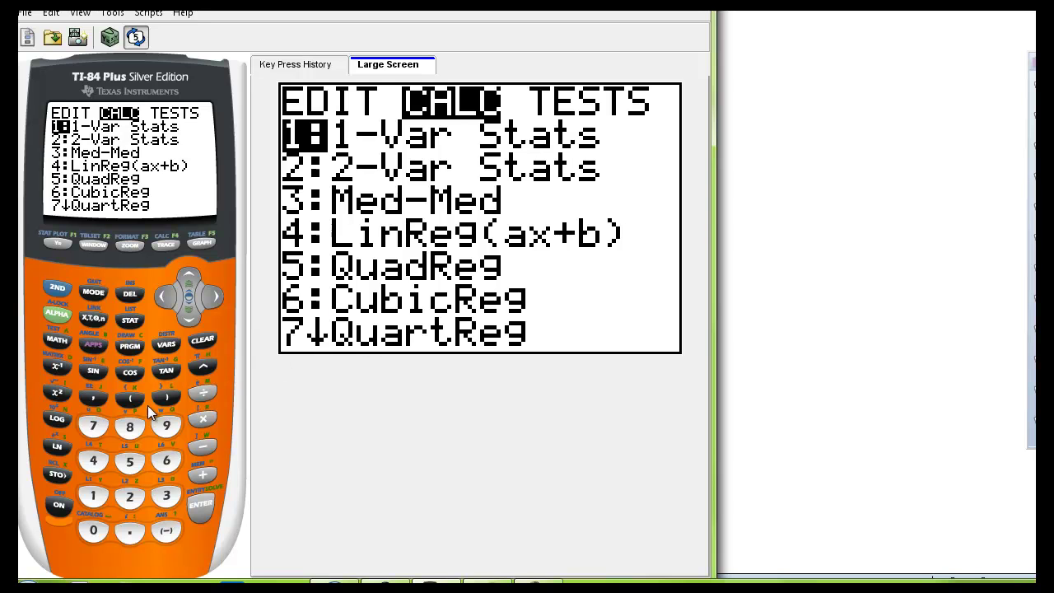
{"action": "left_click", "coordinate": [94, 429]}
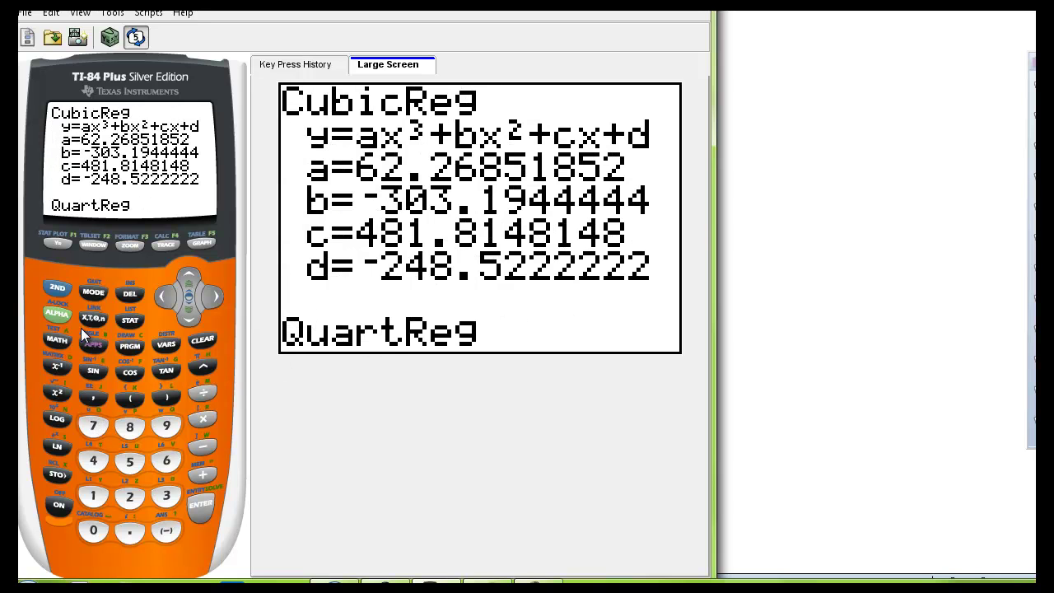
- Enter L1 and L2 as the quartic regression's data lists
{"action": "left_click", "coordinate": [68, 298]}
{"action": "left_click", "coordinate": [91, 494]}
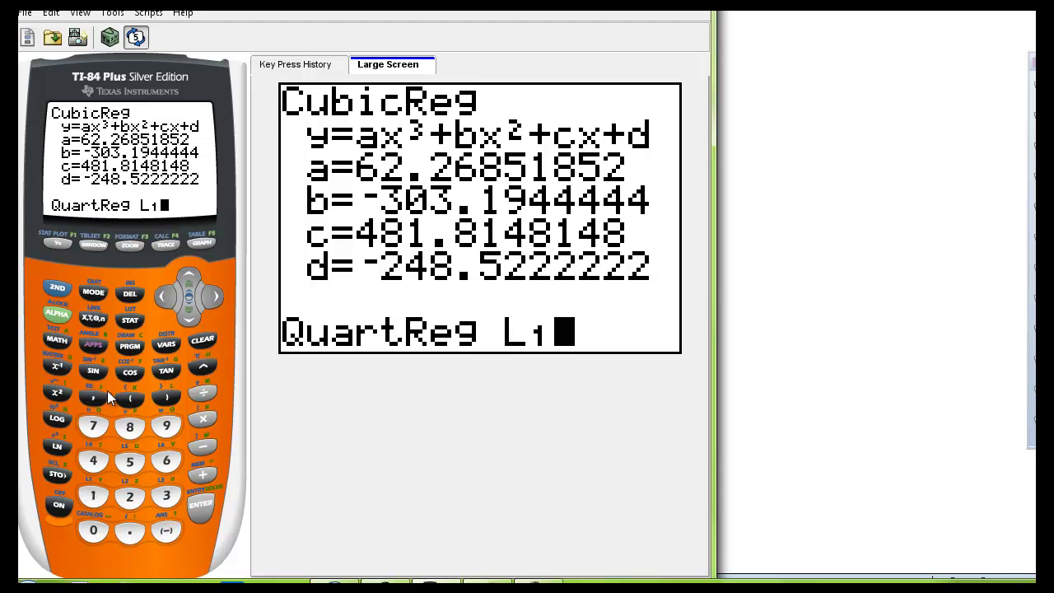
{"action": "left_click", "coordinate": [93, 398]}
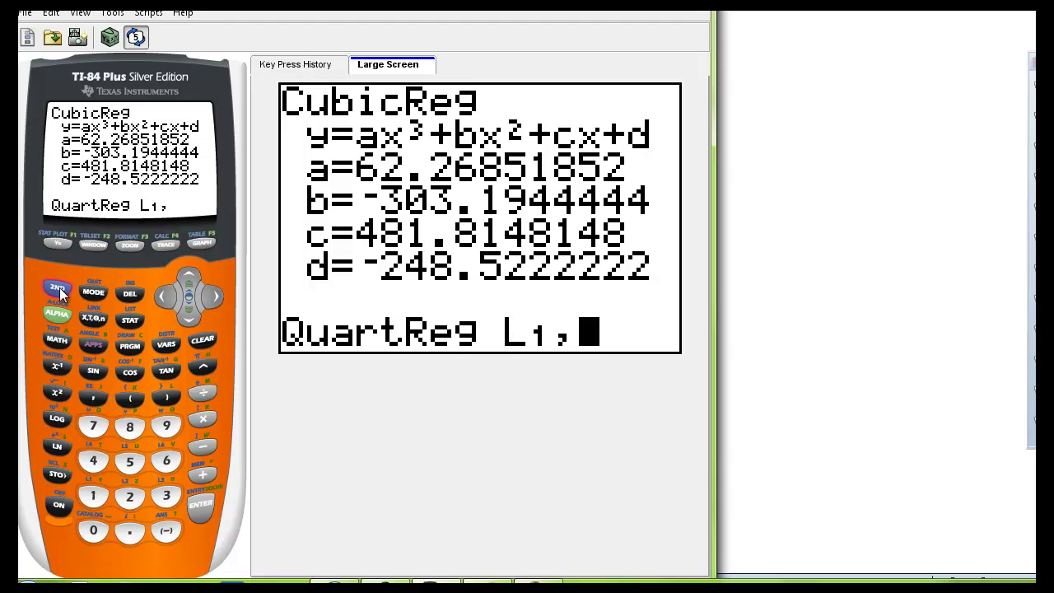
{"action": "left_click", "coordinate": [53, 310]}
{"action": "left_click", "coordinate": [129, 498]}
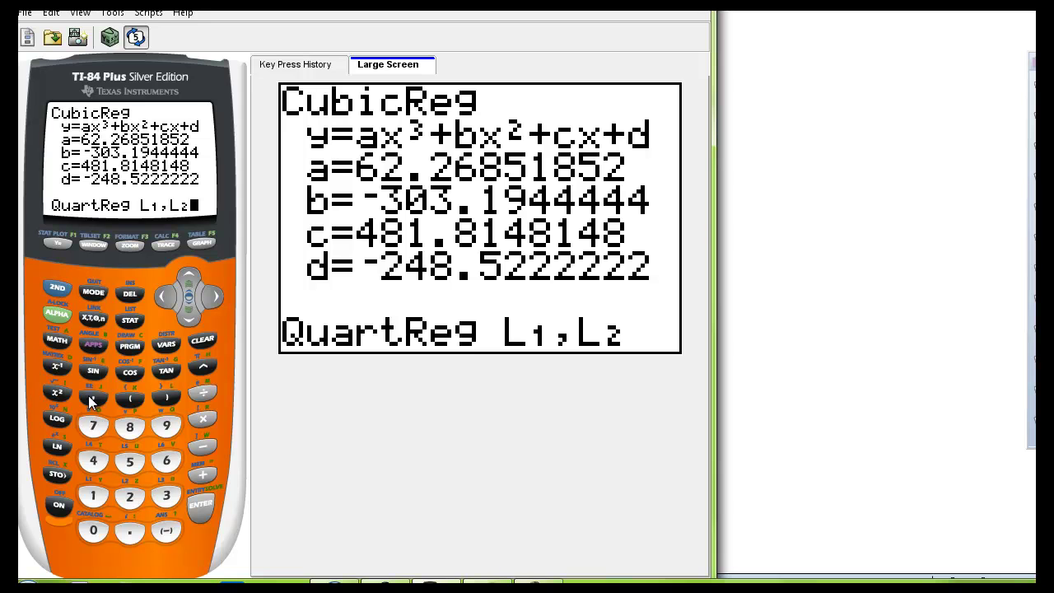
{"action": "left_click", "coordinate": [93, 399]}
- Store the quartic in Y1 and run it, giving a=984.375 and e=7208.877778
{"action": "left_click", "coordinate": [167, 344]}
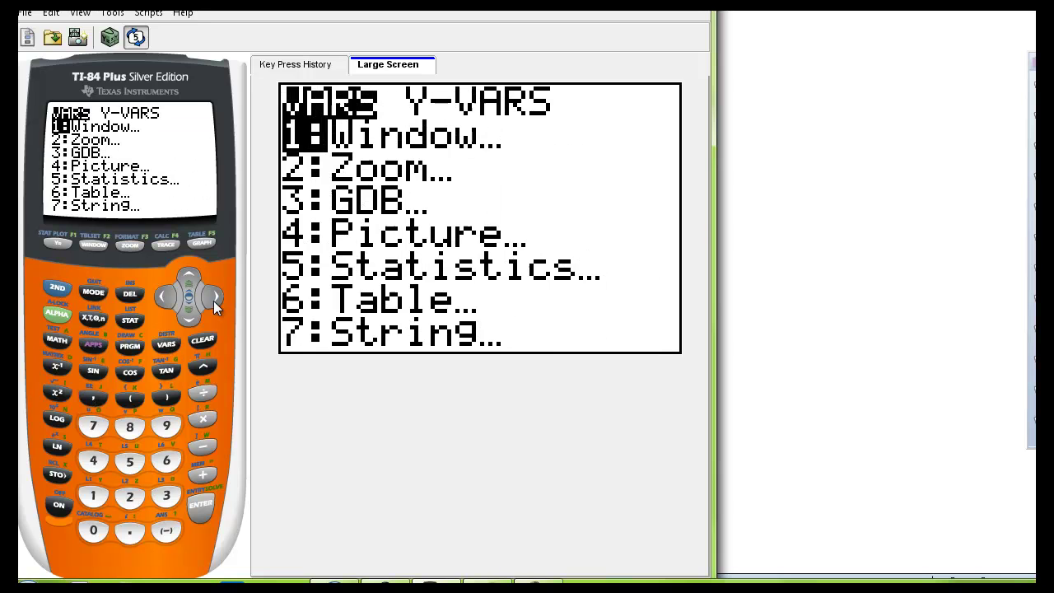
{"action": "left_click", "coordinate": [212, 298]}
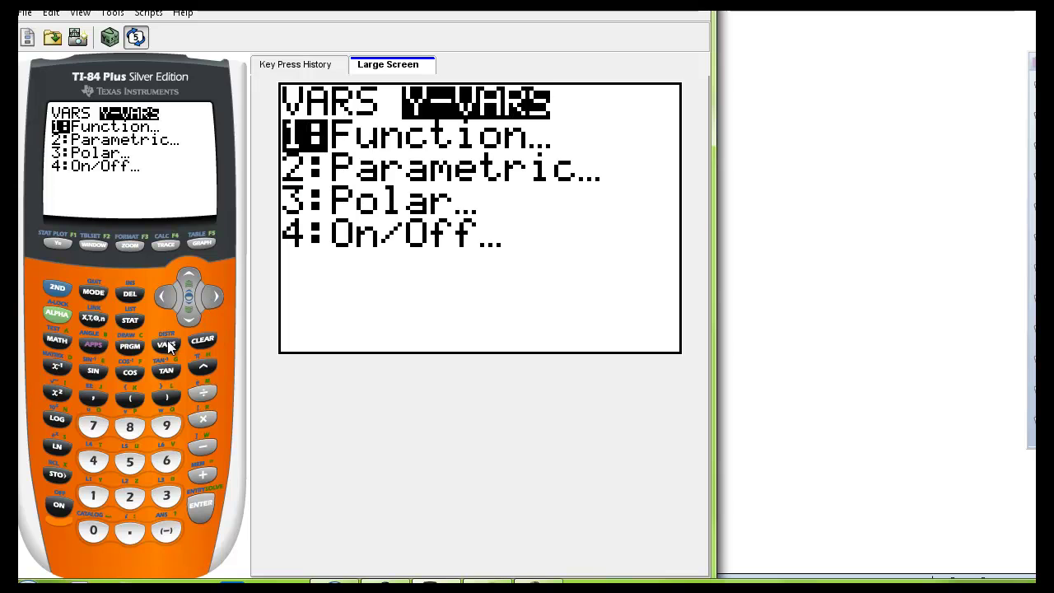
{"action": "left_click", "coordinate": [199, 509]}
{"action": "left_click", "coordinate": [199, 508]}
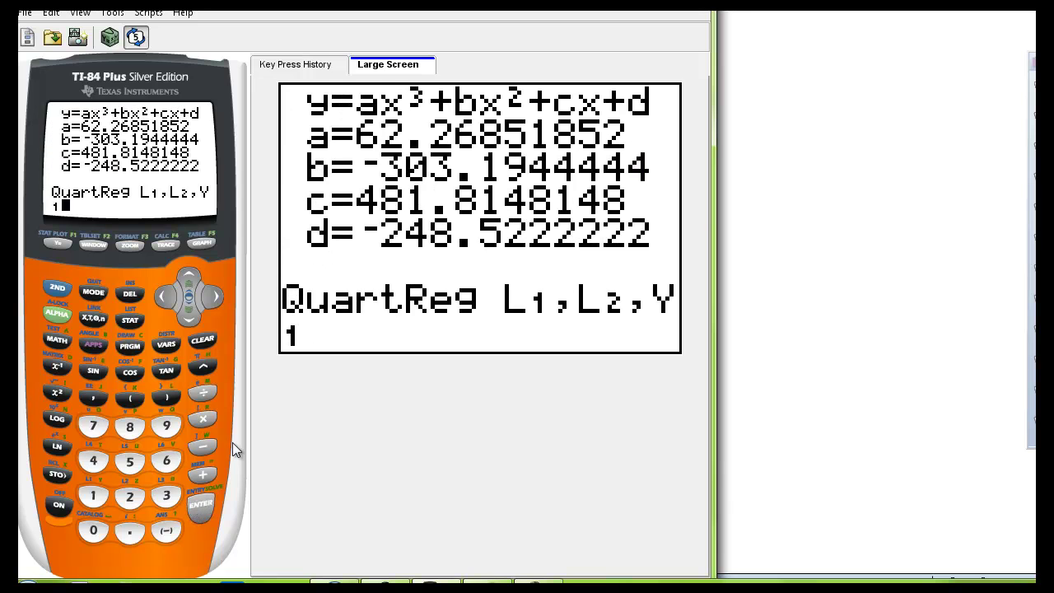
{"action": "left_click", "coordinate": [200, 506]}
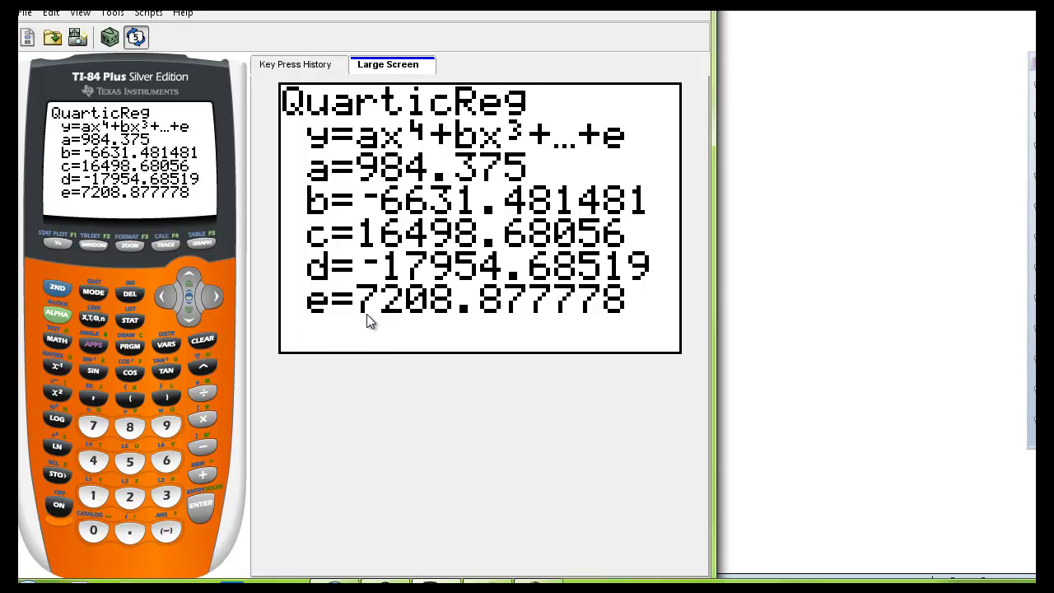
- Apply ZoomStat so the quartic curve is graphed through the six data points
{"action": "left_click", "coordinate": [130, 245]}
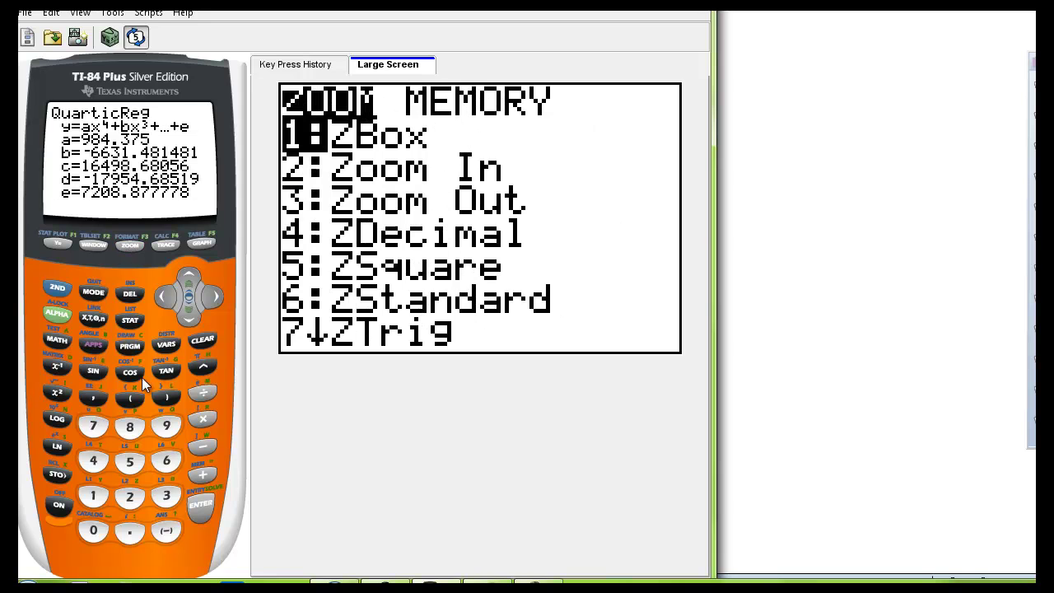
{"action": "left_click", "coordinate": [167, 428]}
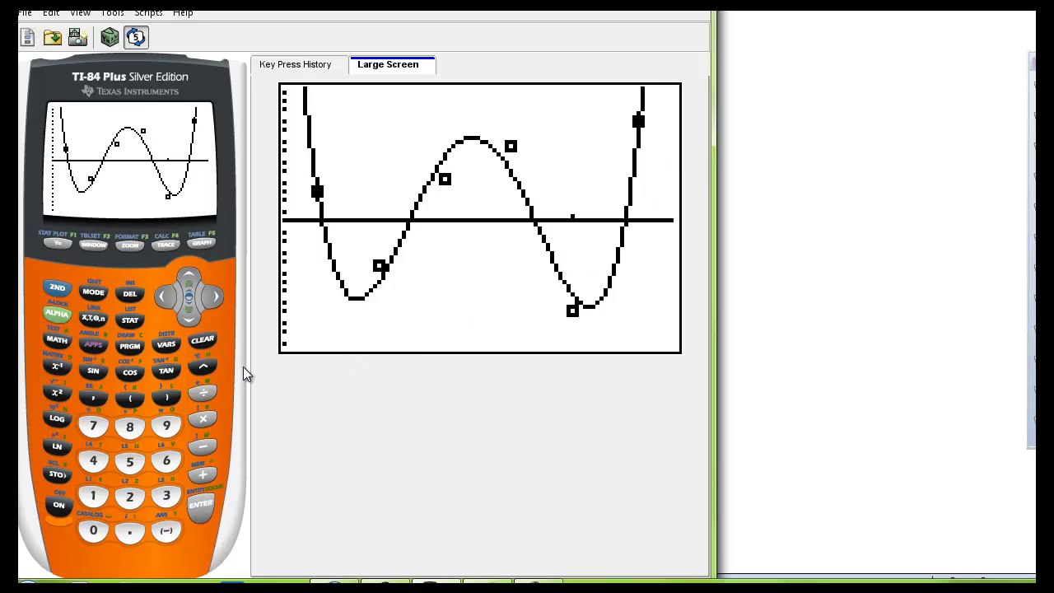
- Show Y1 holding the quartic equation beginning 984.37500000006X^4
{"action": "left_click", "coordinate": [57, 244]}
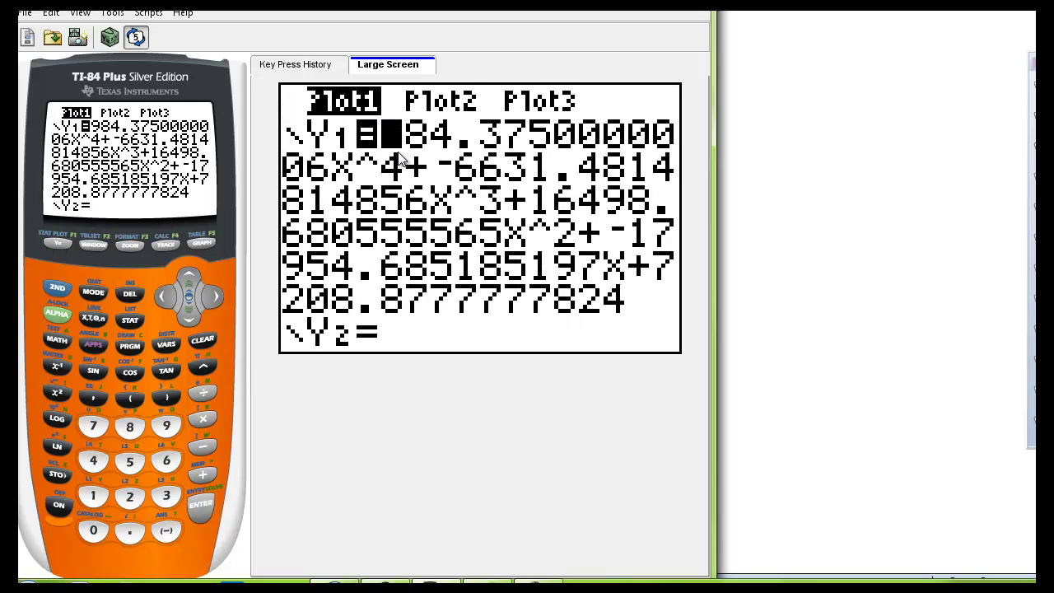